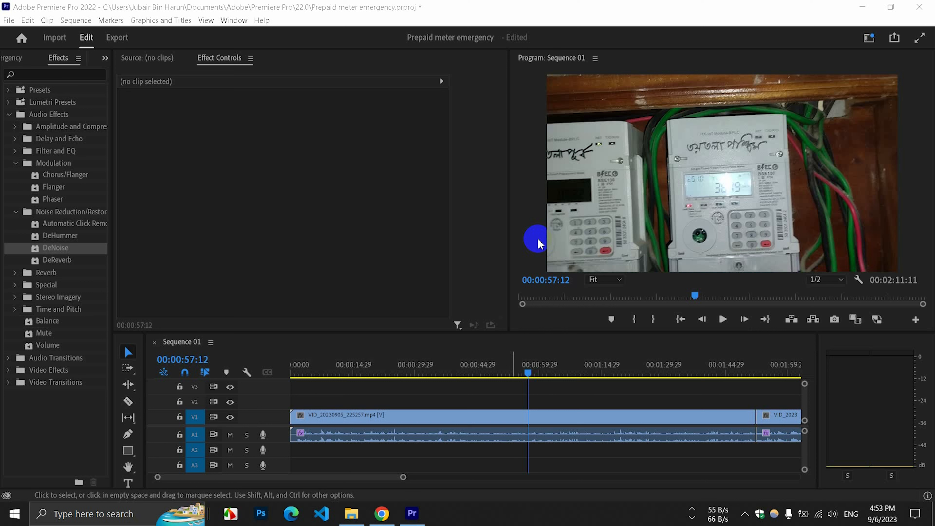
Select the first clip on the timeline, enlarge audio track A1, and return the playhead to the sequence start.
{"action": "left_click", "coordinate": [537, 238]}
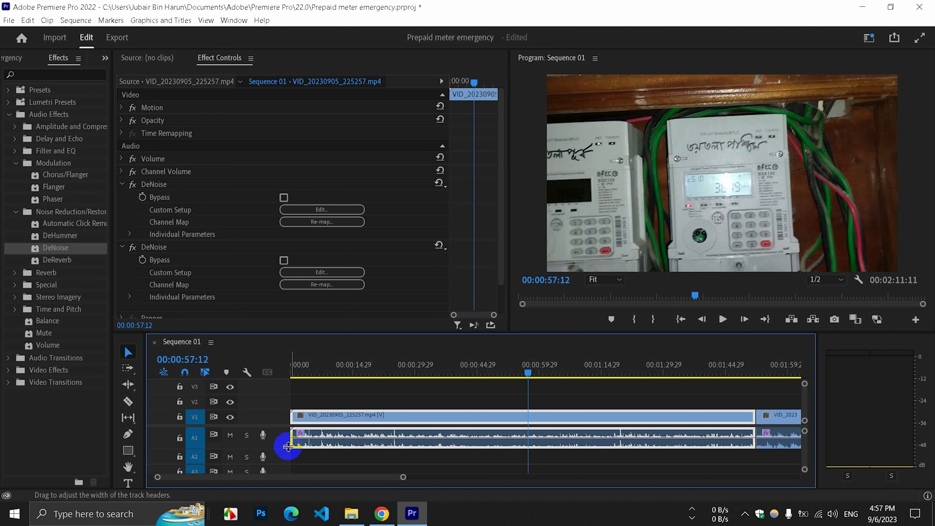
{"action": "left_click_drag", "start_coordinate": [286, 451], "coordinate": [287, 456]}
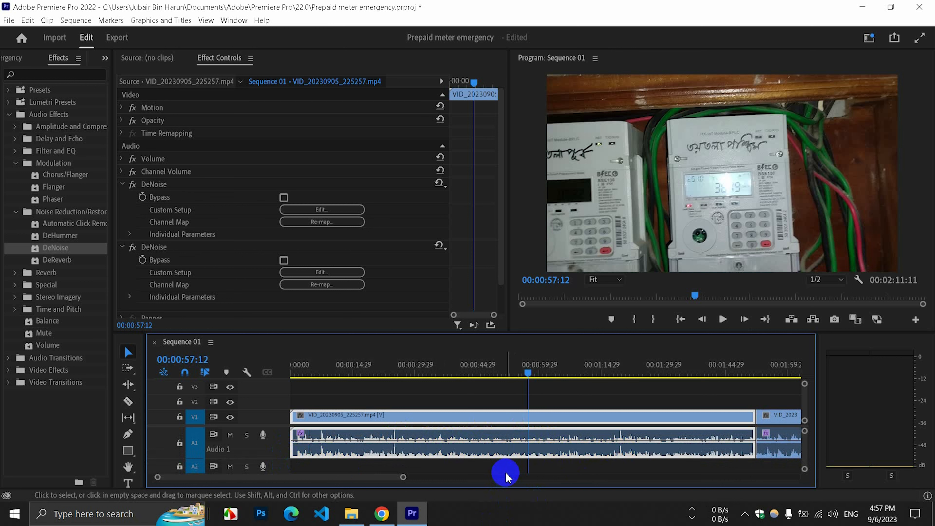
{"action": "key", "text": "Home"}
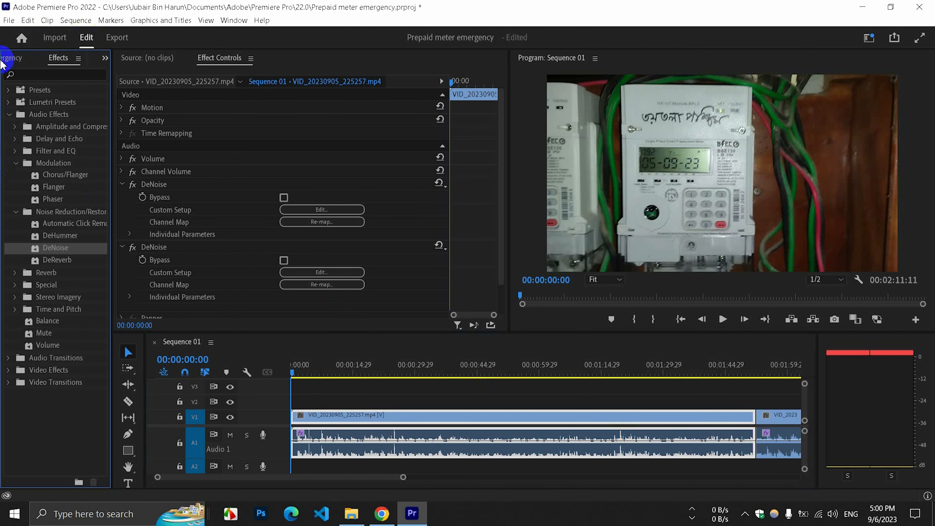
{"action": "left_click", "coordinate": [9, 59]}
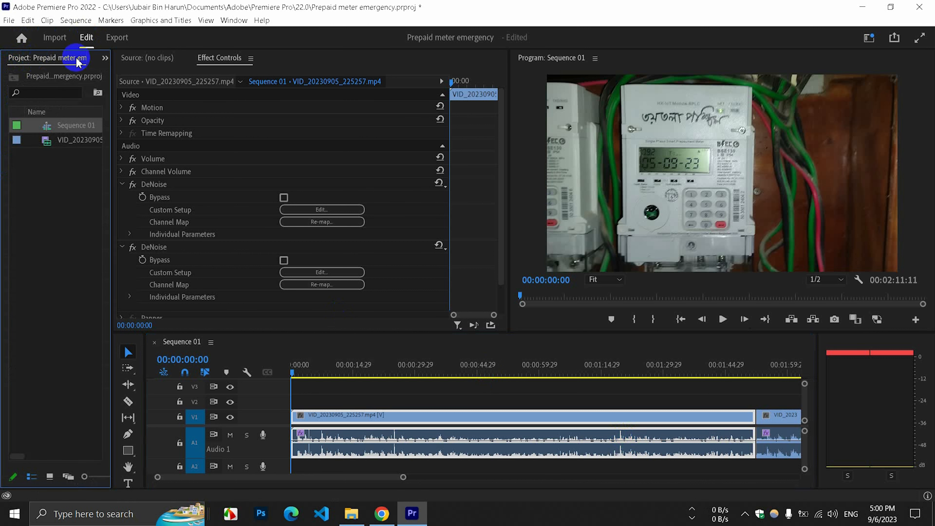
{"action": "left_click", "coordinate": [104, 60]}
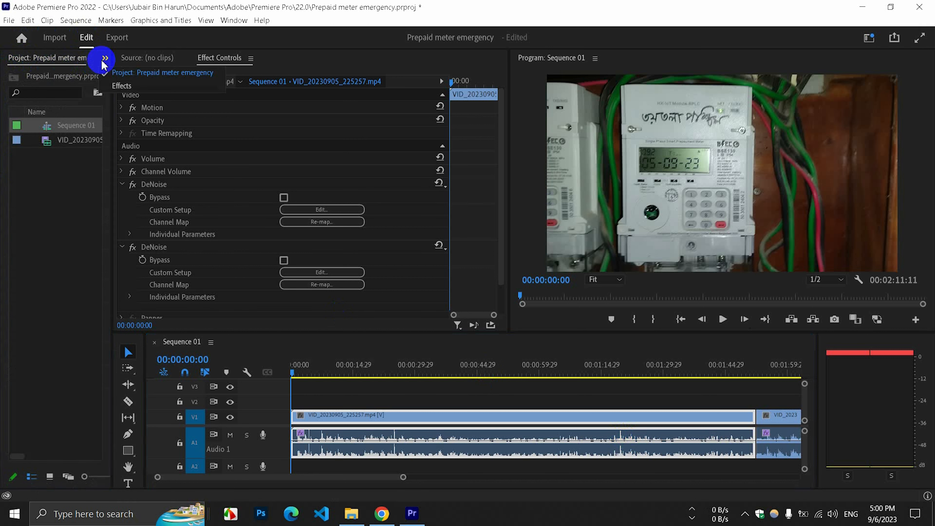
{"action": "left_click", "coordinate": [125, 86]}
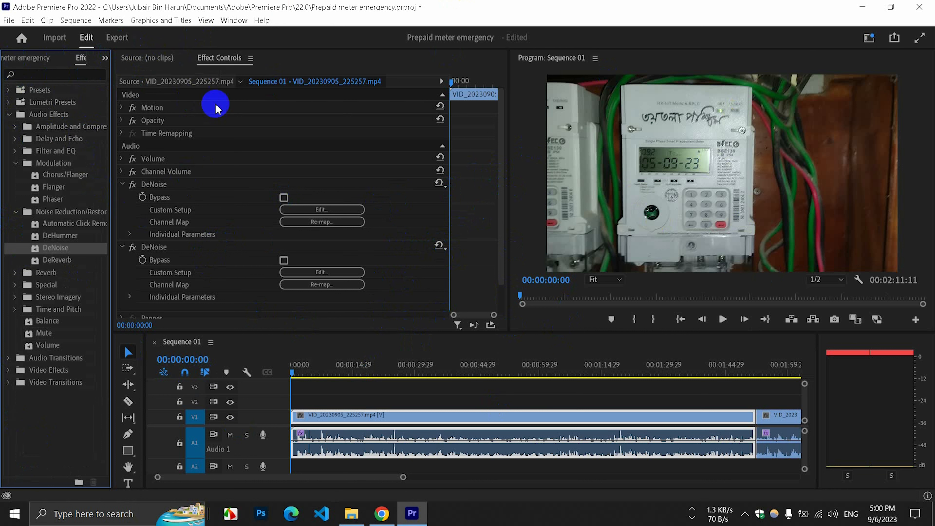
{"action": "left_click", "coordinate": [233, 25]}
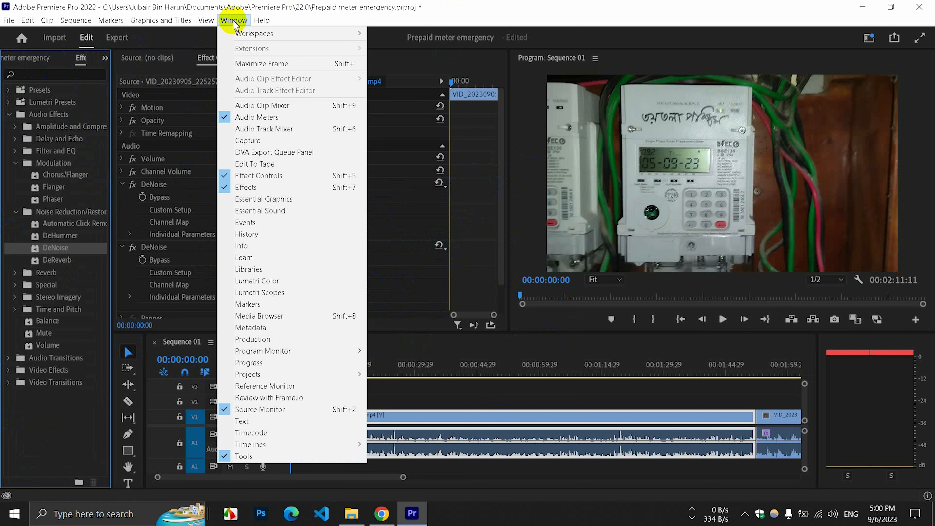
{"action": "left_click", "coordinate": [233, 23]}
{"action": "left_click", "coordinate": [233, 24]}
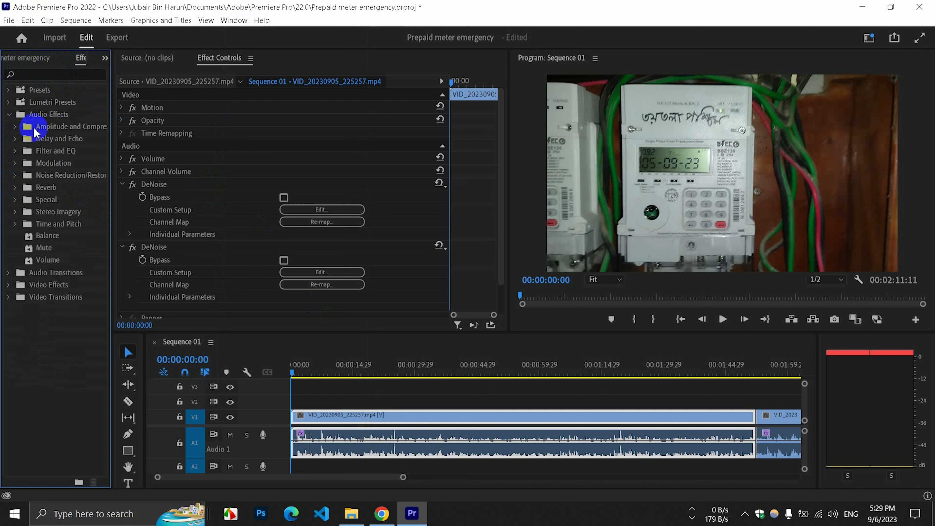
Apply the Dynamics effect from the Amplitude and Compression audio effects to the first clip's audio on track A1.
{"action": "left_click", "coordinate": [8, 114]}
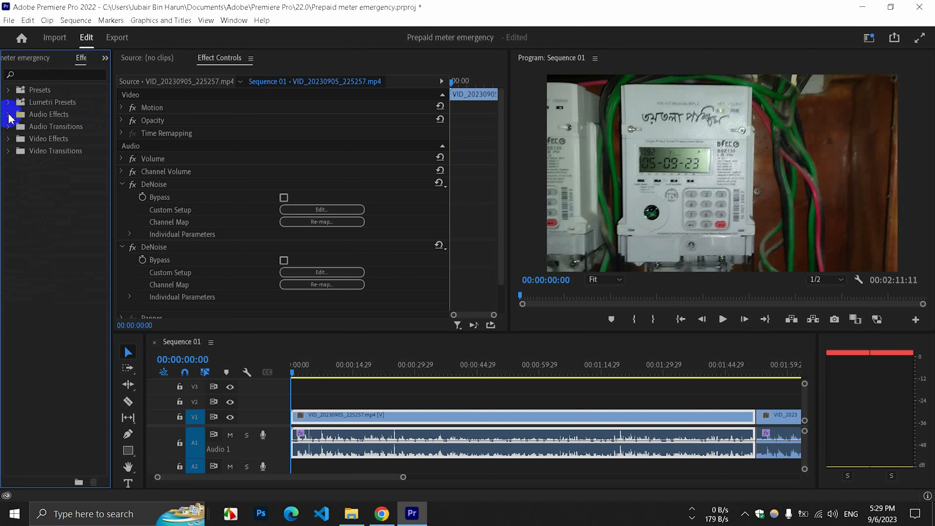
{"action": "left_click", "coordinate": [8, 116]}
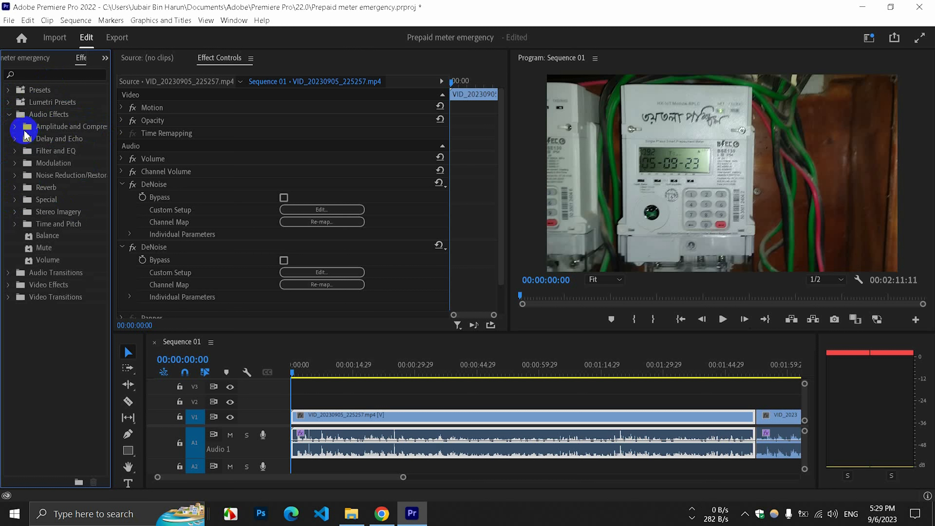
{"action": "left_click", "coordinate": [15, 126]}
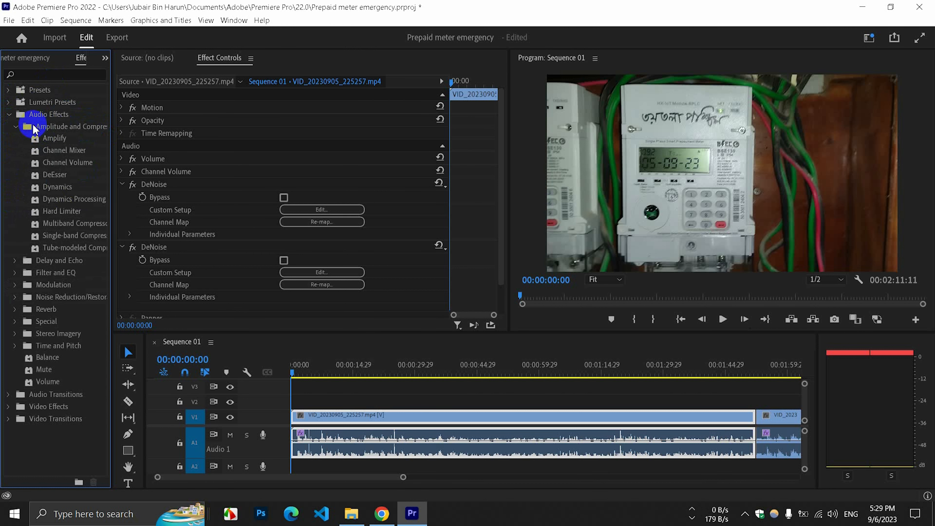
{"action": "left_click", "coordinate": [106, 59]}
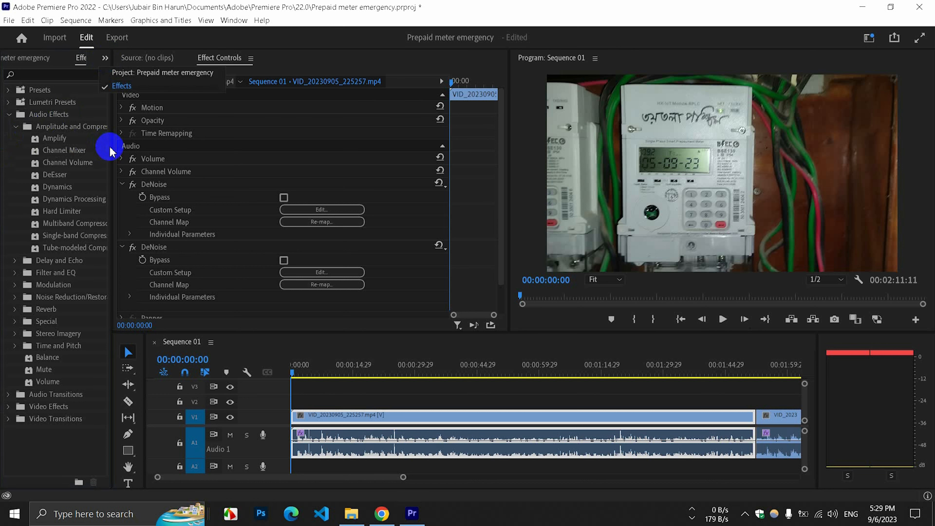
{"action": "left_click", "coordinate": [48, 186]}
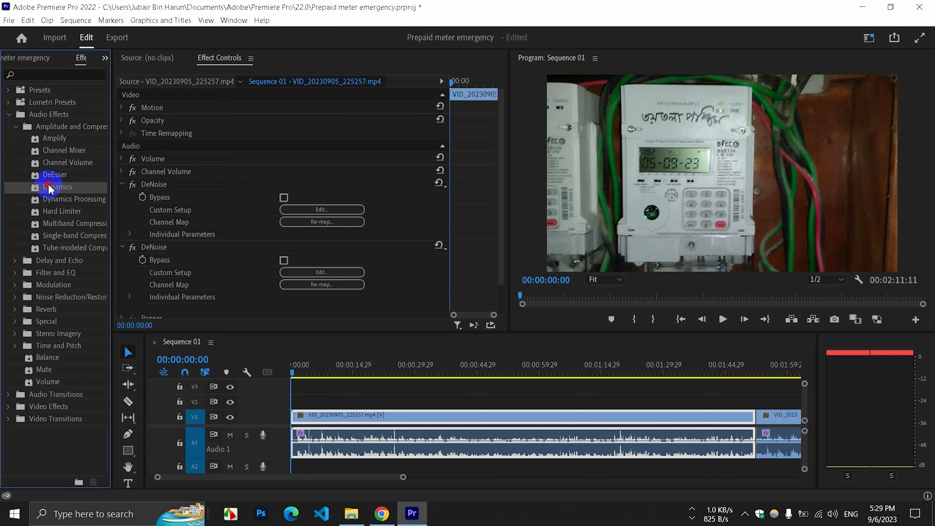
{"action": "left_click_drag", "start_coordinate": [48, 186], "coordinate": [358, 440]}
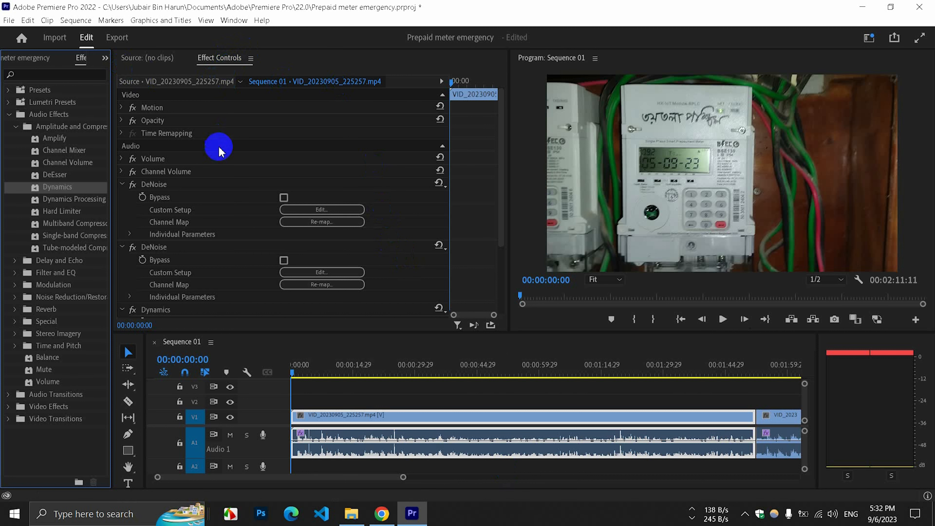
Open the custom setup editor of the clip's Dynamics effect.
{"action": "scroll", "coordinate": [220, 152], "scroll_direction": "down", "scroll_amount": 2}
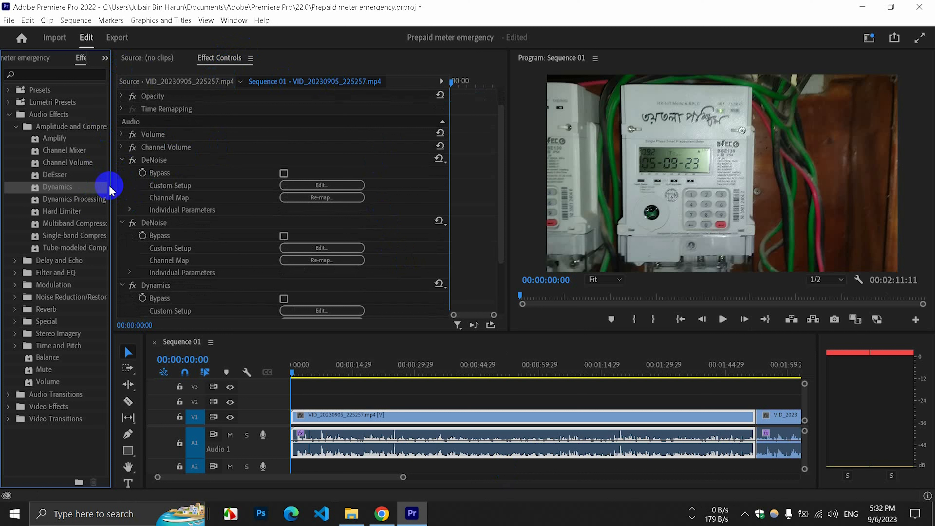
{"action": "scroll", "coordinate": [235, 226], "scroll_direction": "down", "scroll_amount": 1}
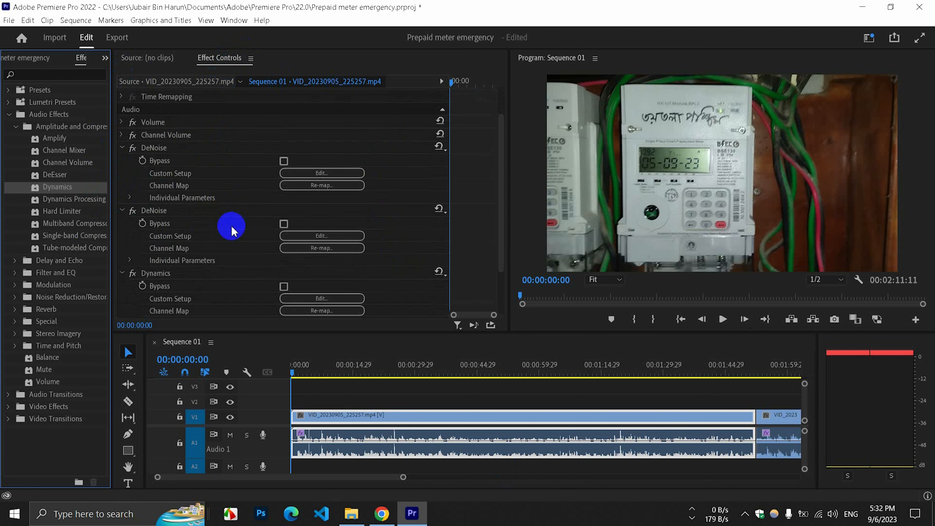
{"action": "scroll", "coordinate": [184, 258], "scroll_direction": "down", "scroll_amount": 2}
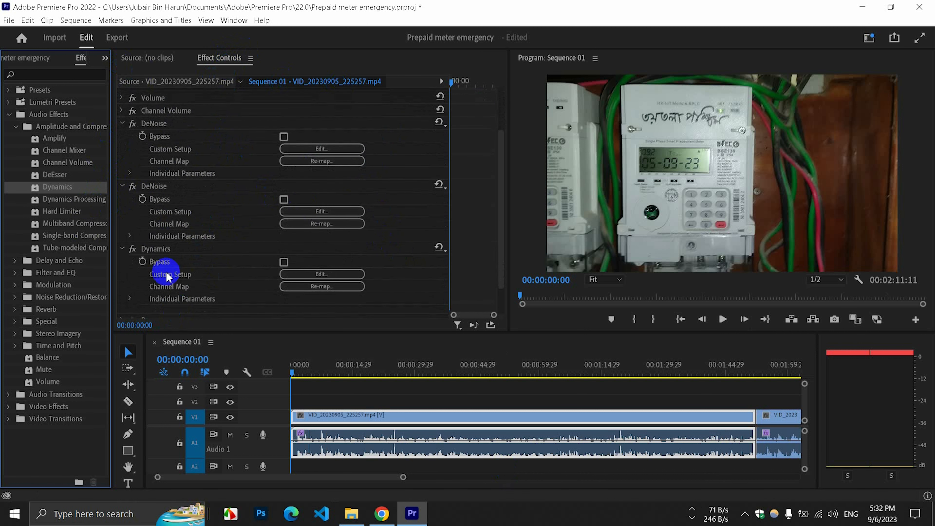
{"action": "scroll", "coordinate": [145, 278], "scroll_direction": "down", "scroll_amount": 1}
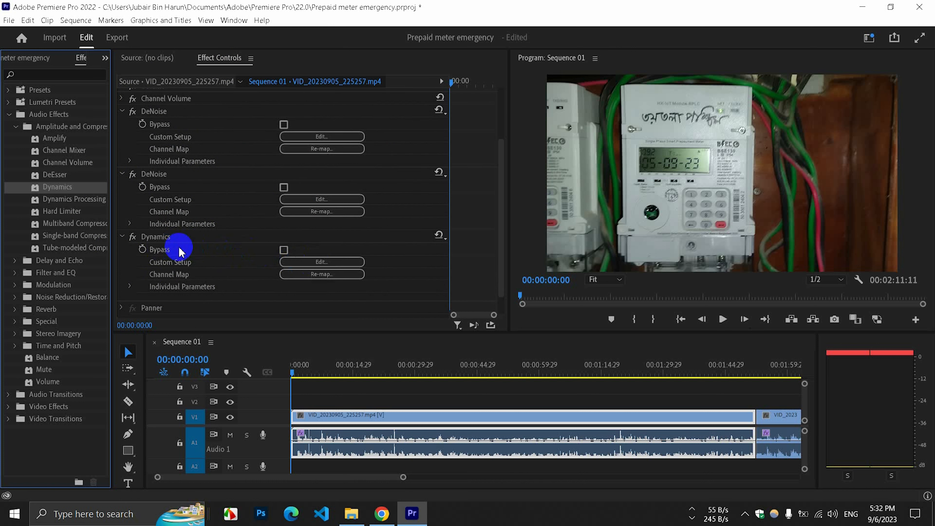
{"action": "left_click", "coordinate": [320, 261]}
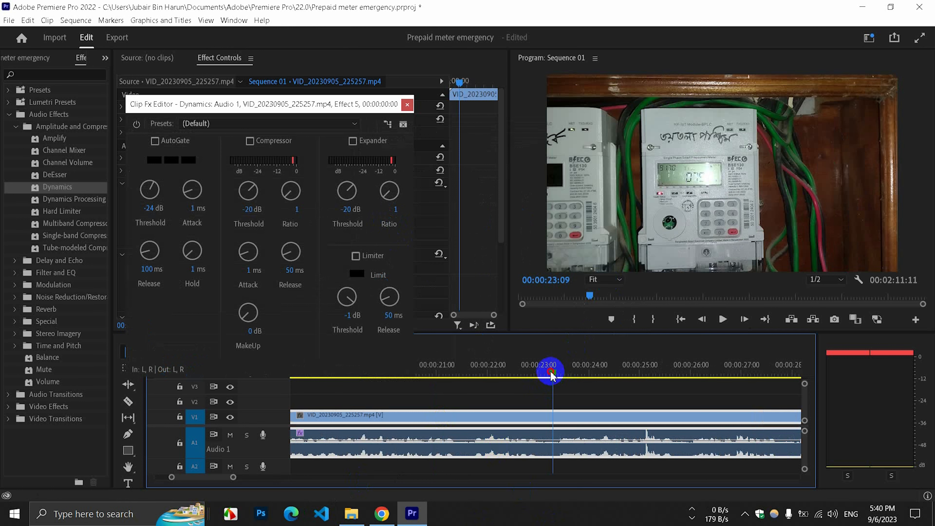
Scrub the playhead back to 00:00:21:15 to check the audio level there.
{"action": "left_click_drag", "start_coordinate": [549, 383], "coordinate": [455, 396]}
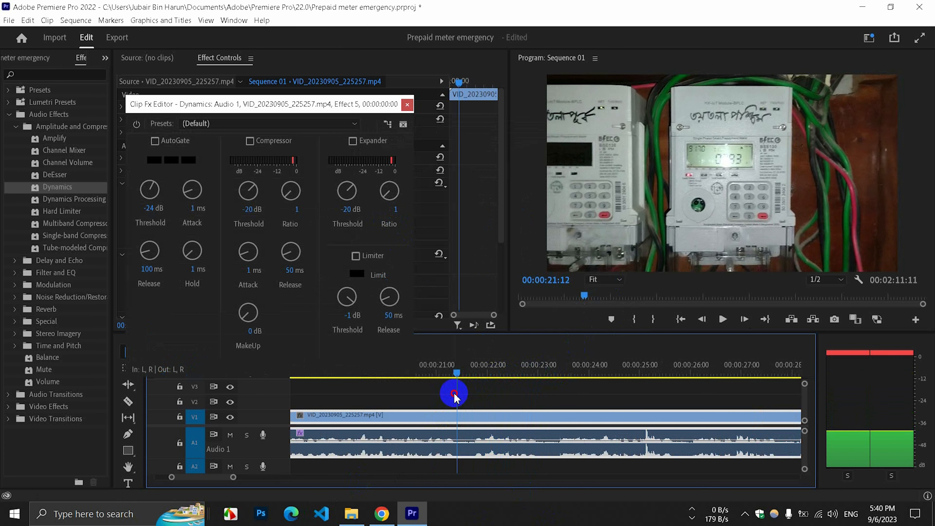
{"action": "mouse_move", "coordinate": [454, 393]}
{"action": "left_mouse_down"}
{"action": "mouse_move", "coordinate": [467, 398]}
{"action": "mouse_move", "coordinate": [460, 401]}
{"action": "left_mouse_up"}
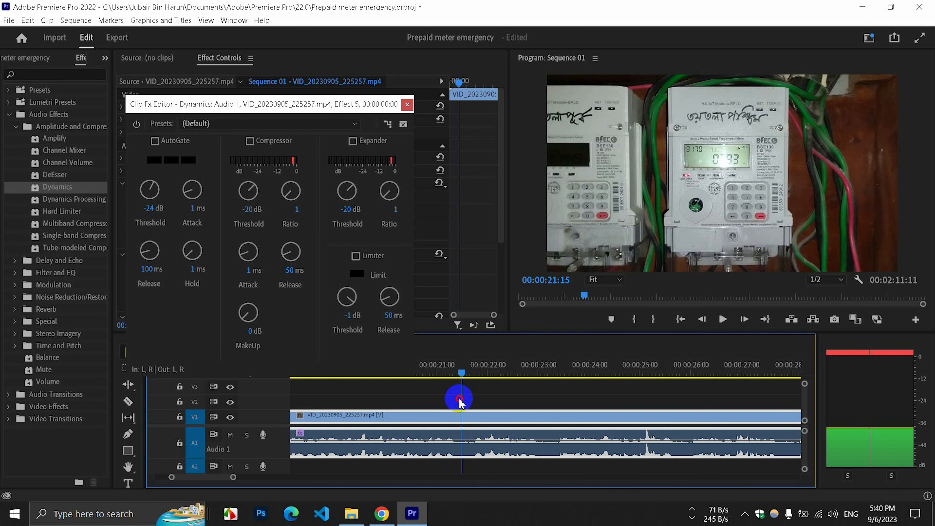
{"action": "left_click_drag", "start_coordinate": [460, 400], "coordinate": [460, 401]}
Set the AutoGate threshold of the Dynamics effect to -20 dB.
{"action": "left_click", "coordinate": [151, 209]}
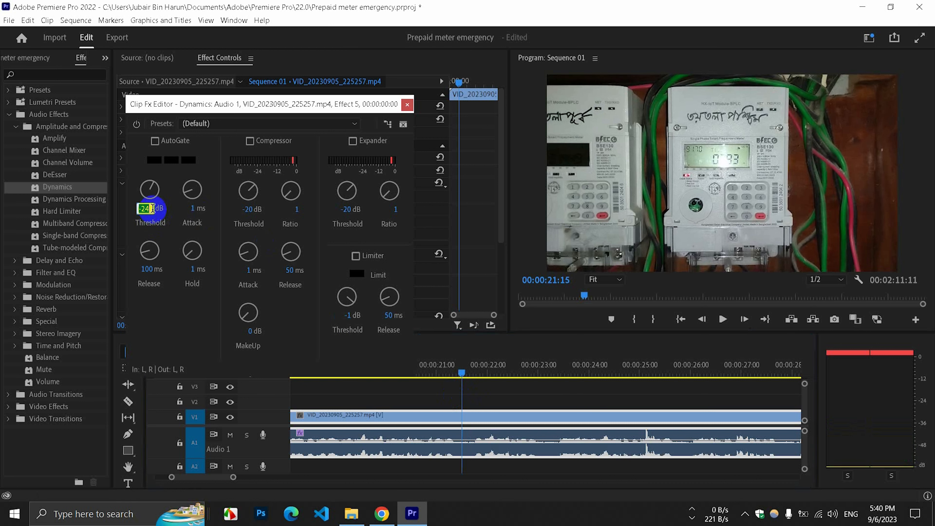
{"action": "type", "text": "-"}
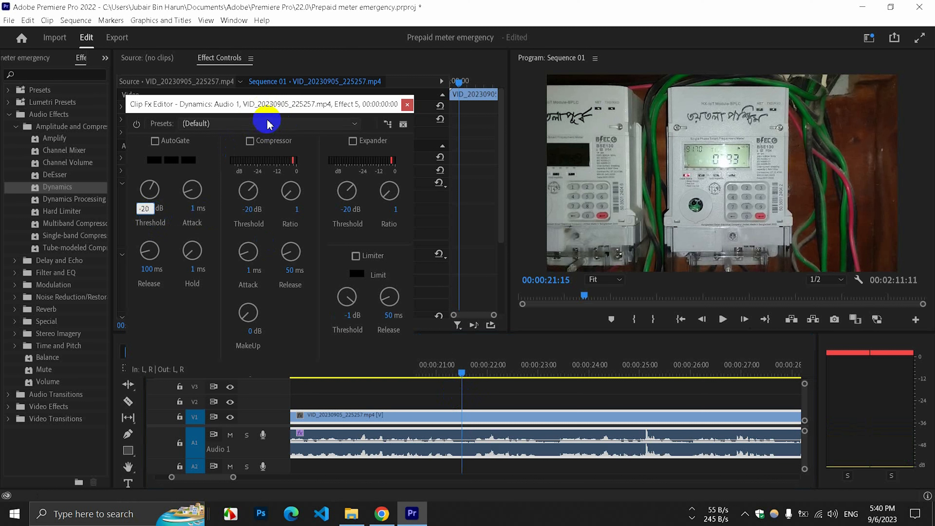
{"action": "left_click", "coordinate": [221, 166]}
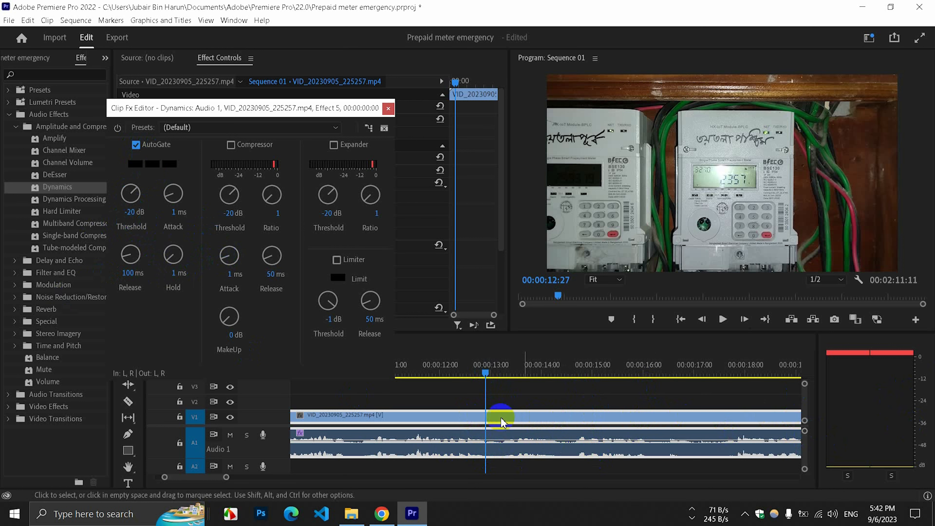
Try an AutoGate threshold of -2 dB and audition the clip from 00:00:12:29.
{"action": "mouse_move", "coordinate": [486, 375]}
{"action": "left_mouse_down"}
{"action": "mouse_move", "coordinate": [476, 374]}
{"action": "mouse_move", "coordinate": [501, 379]}
{"action": "mouse_move", "coordinate": [490, 379]}
{"action": "left_mouse_up"}
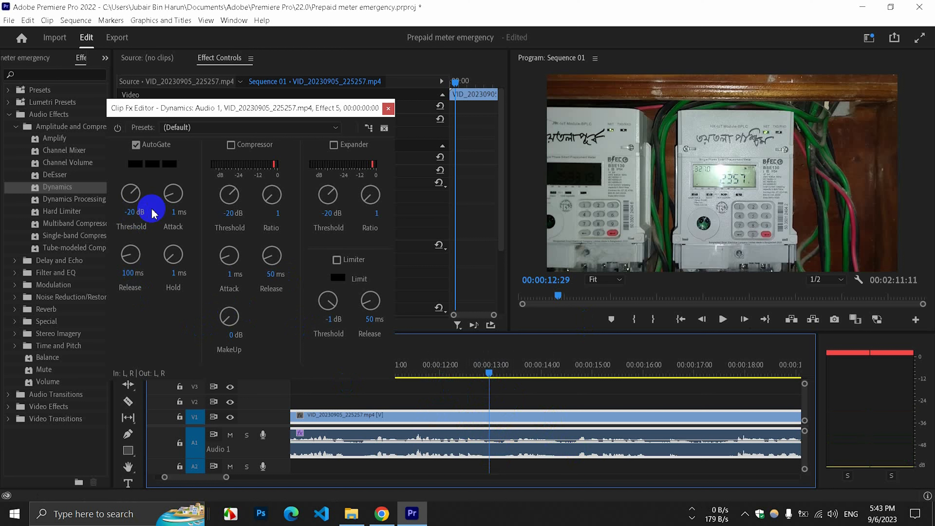
{"action": "left_click", "coordinate": [134, 214]}
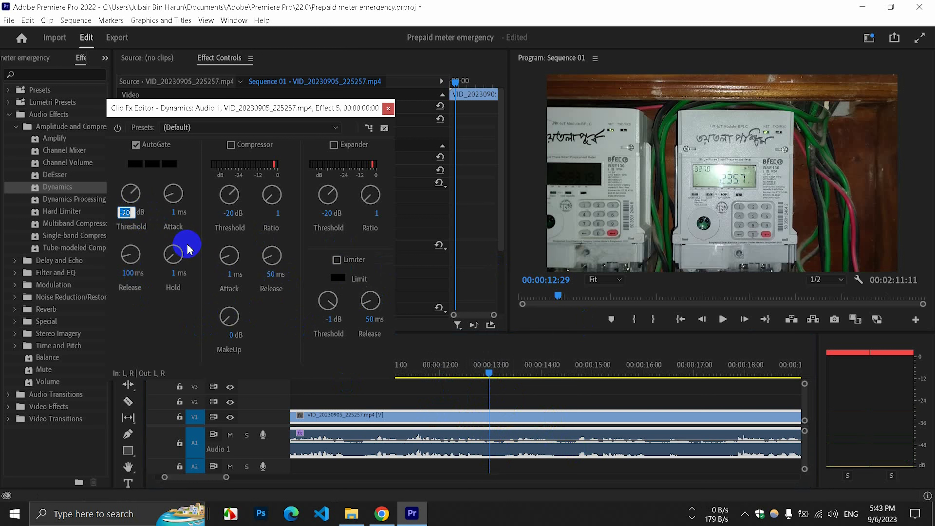
{"action": "type", "text": "-"}
{"action": "key", "text": "Return"}
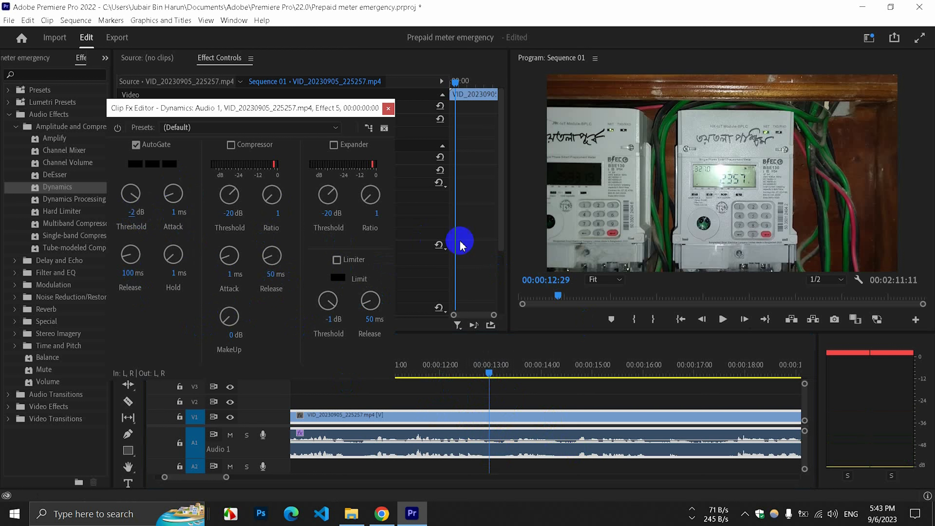
{"action": "left_click", "coordinate": [722, 319]}
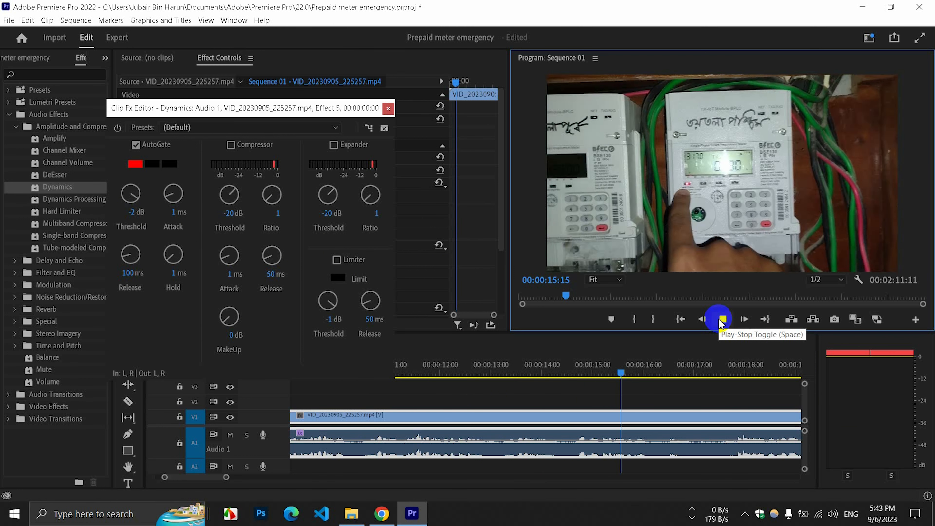
{"action": "left_click", "coordinate": [722, 318]}
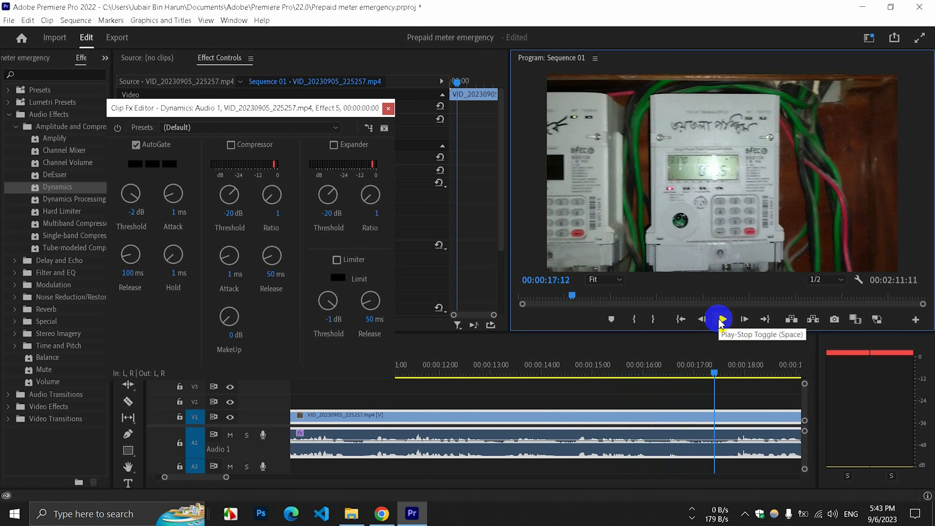
Restore the AutoGate threshold to -20 dB and close the Dynamics editor.
{"action": "left_click", "coordinate": [133, 211]}
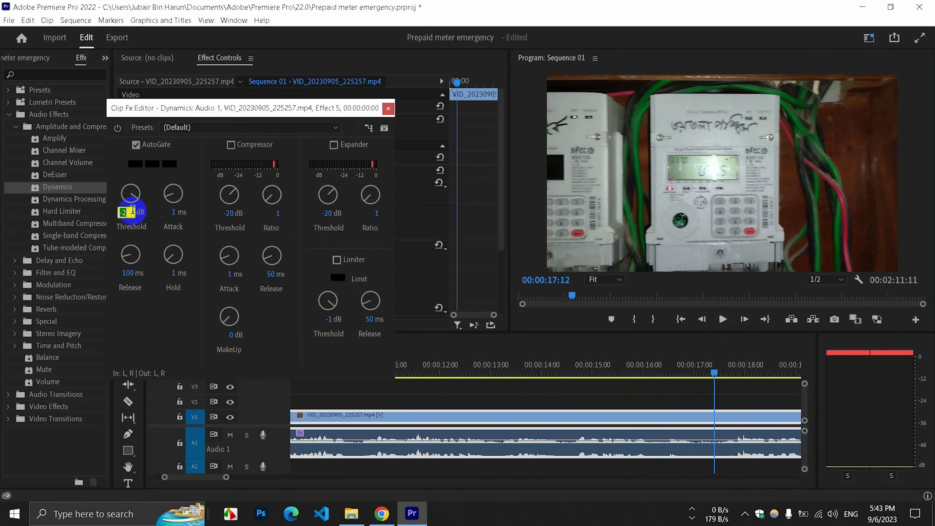
{"action": "left_click", "coordinate": [128, 212]}
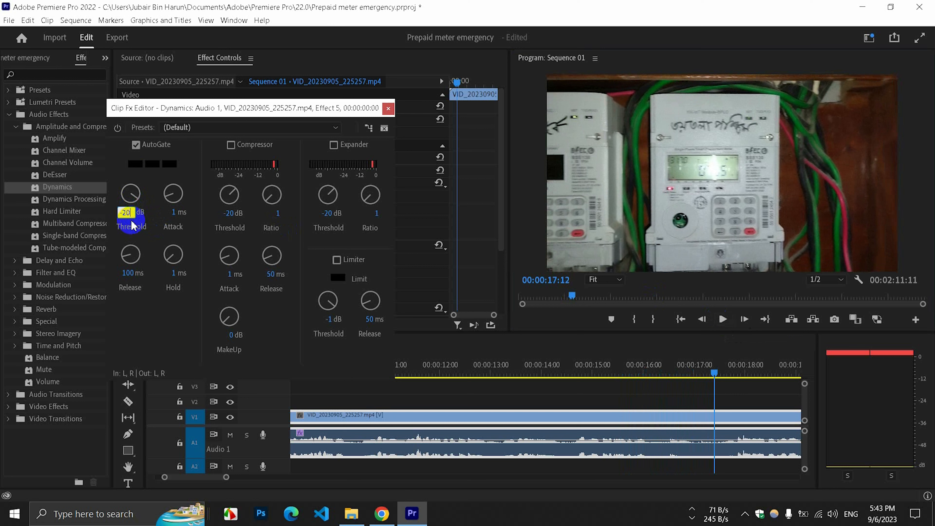
{"action": "left_click", "coordinate": [477, 303]}
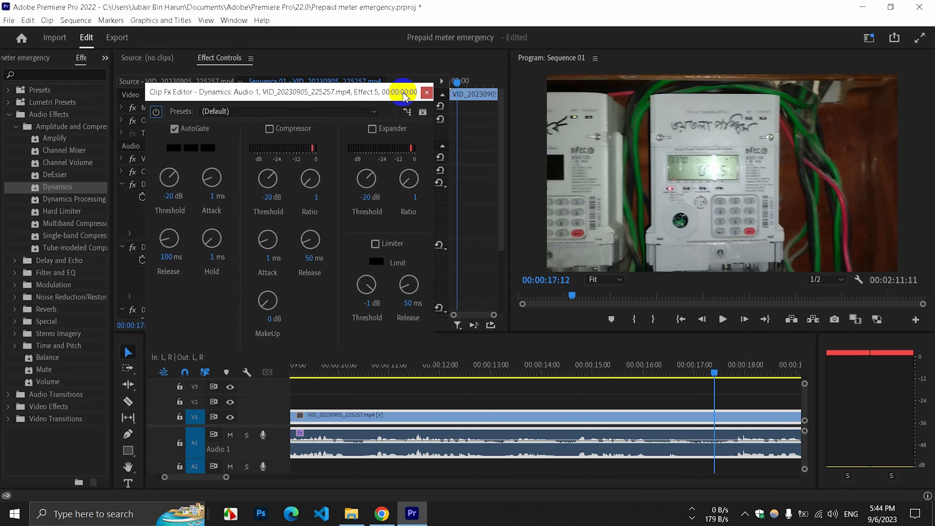
{"action": "left_click", "coordinate": [377, 90]}
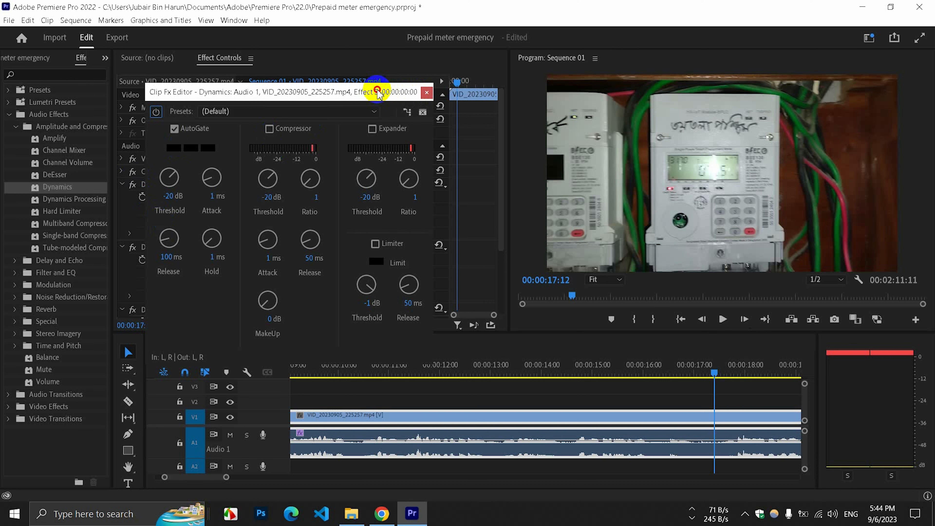
{"action": "left_click", "coordinate": [426, 93]}
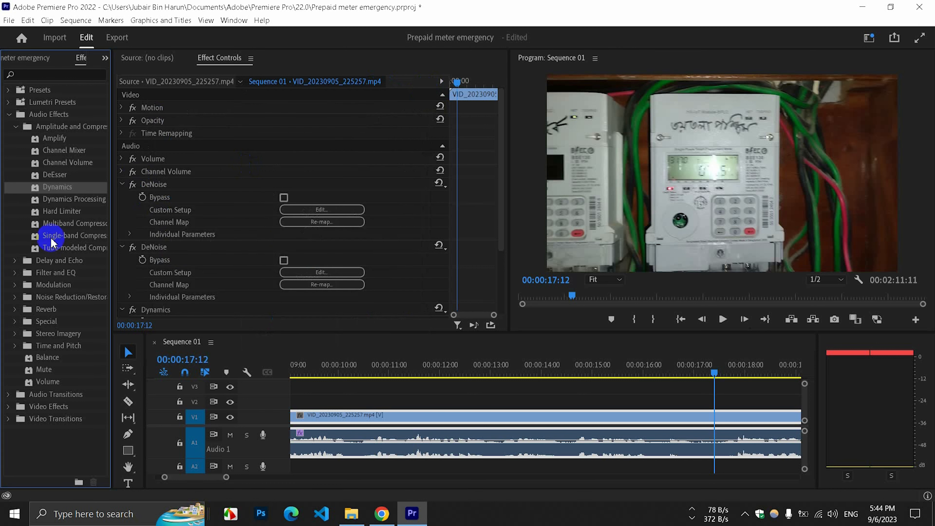